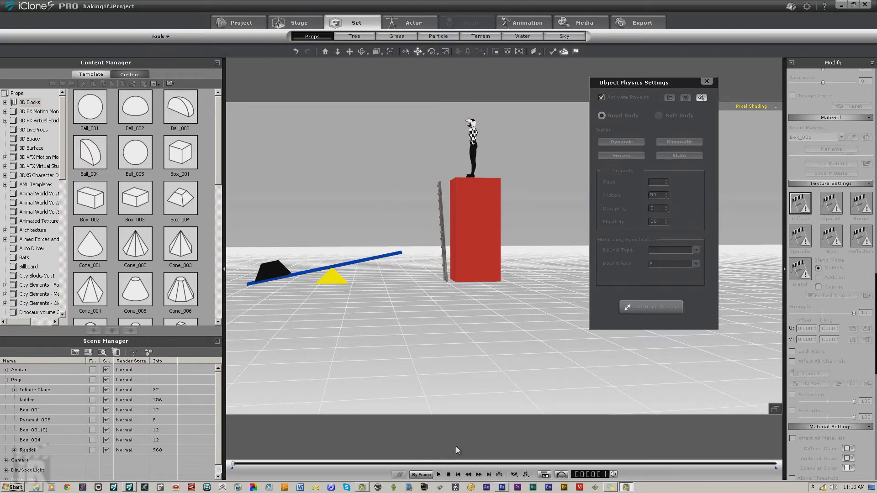
- Run the seesaw physics simulation from frame 1 three times in By Frame mode to bake the black block's launch
click(439, 476)
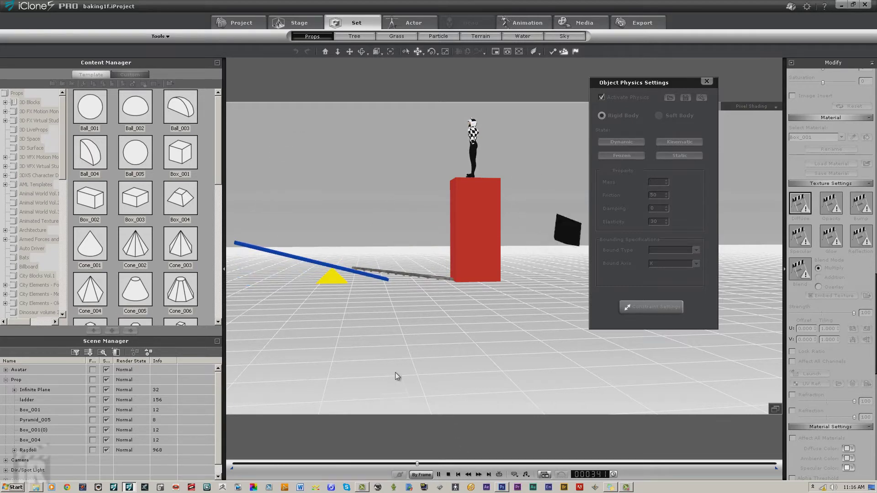
click(448, 475)
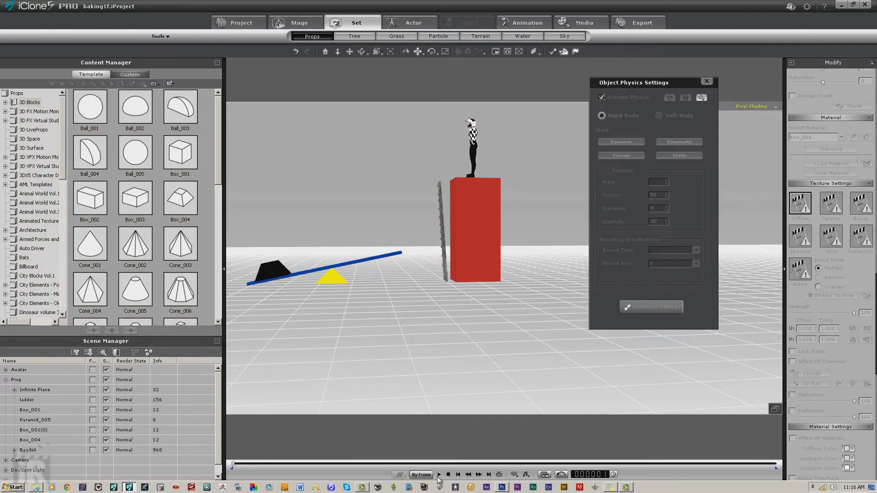
click(438, 475)
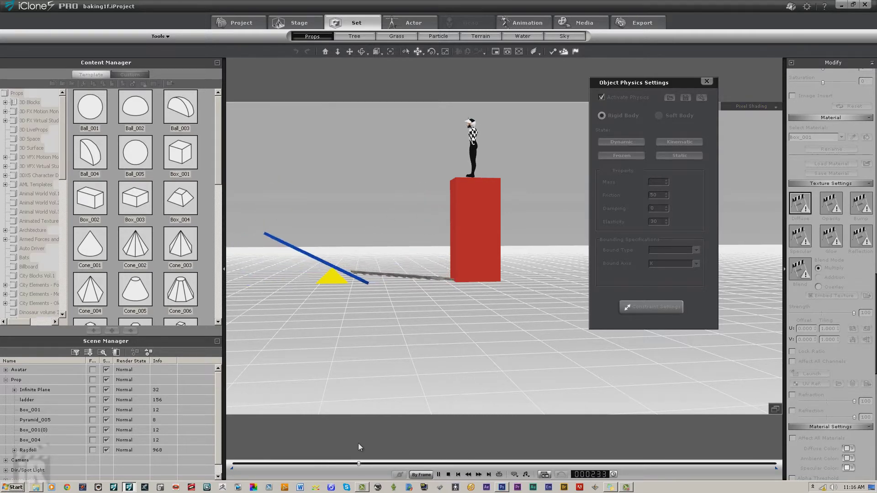
click(448, 475)
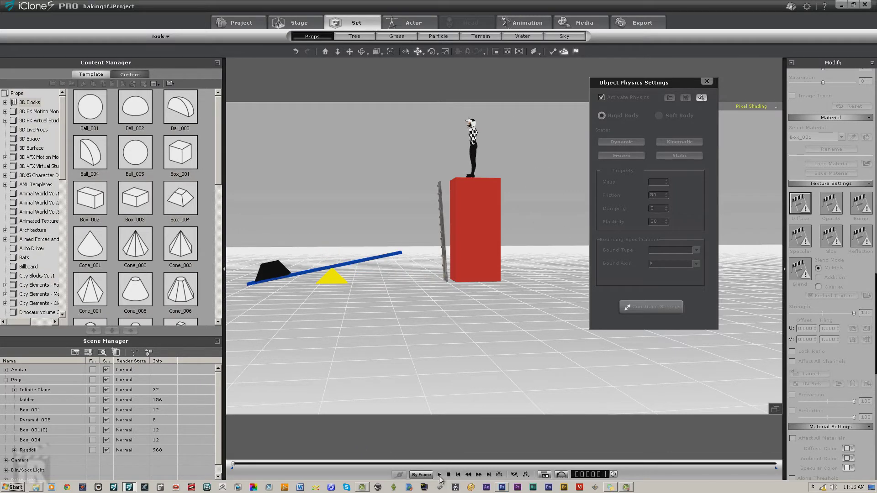
click(439, 475)
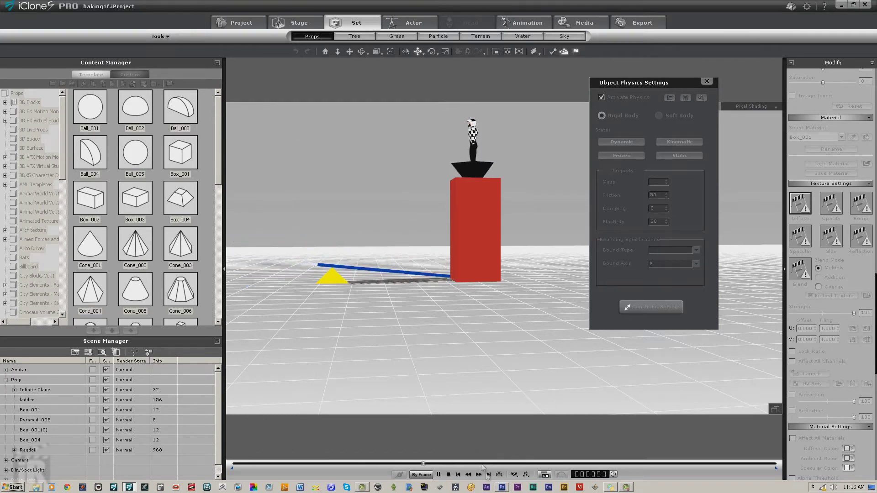
click(450, 475)
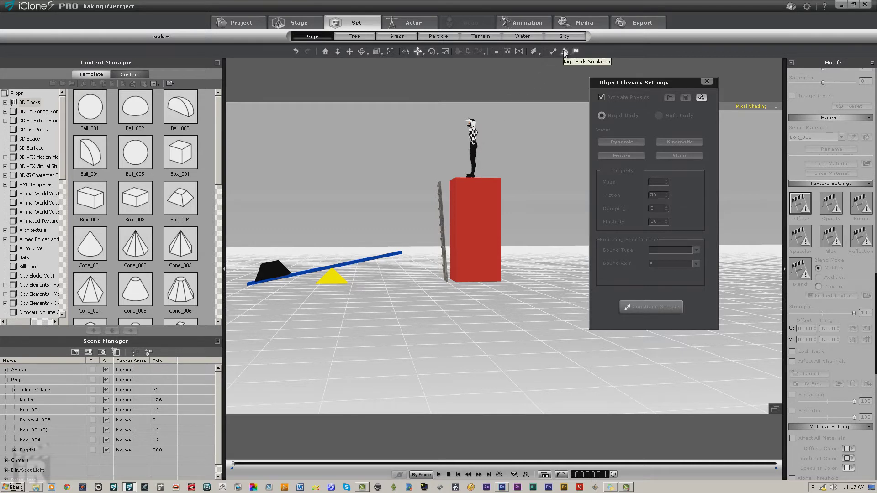
- Deactivate physics for the ladder, the blue plank, the yellow pyramid and the black block together
click(440, 199)
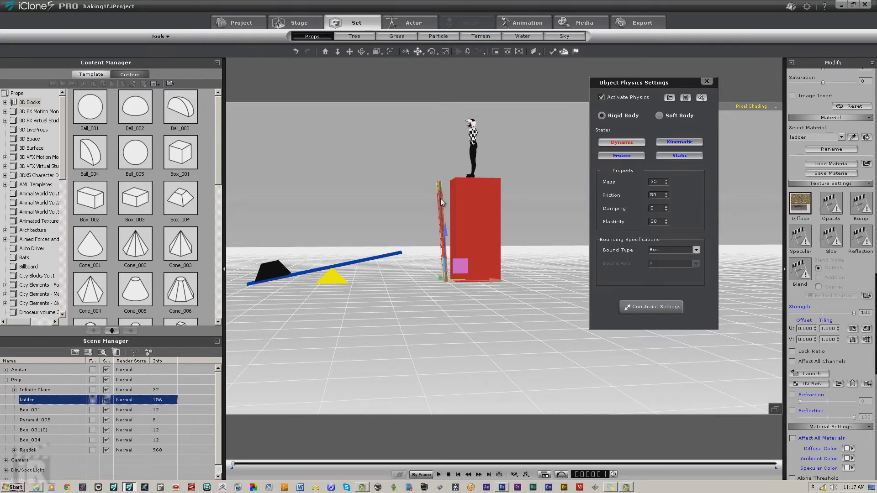
ctrl+click(384, 259)
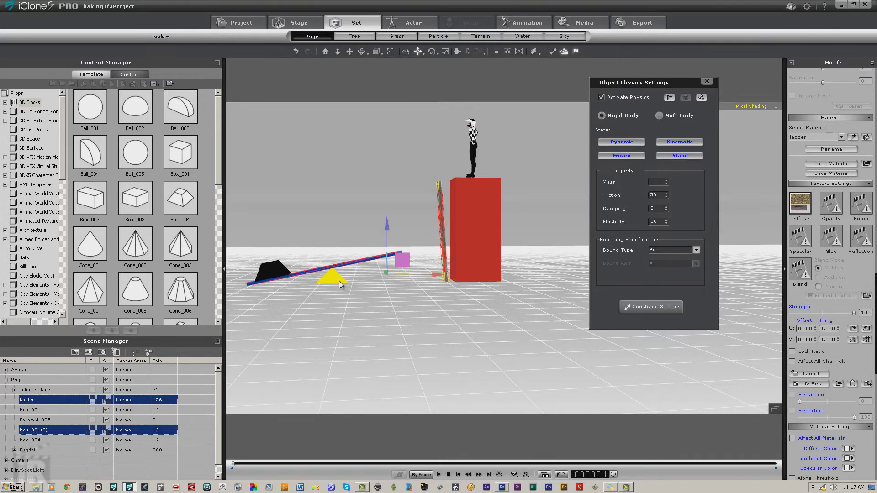
ctrl+click(339, 284)
ctrl+click(274, 272)
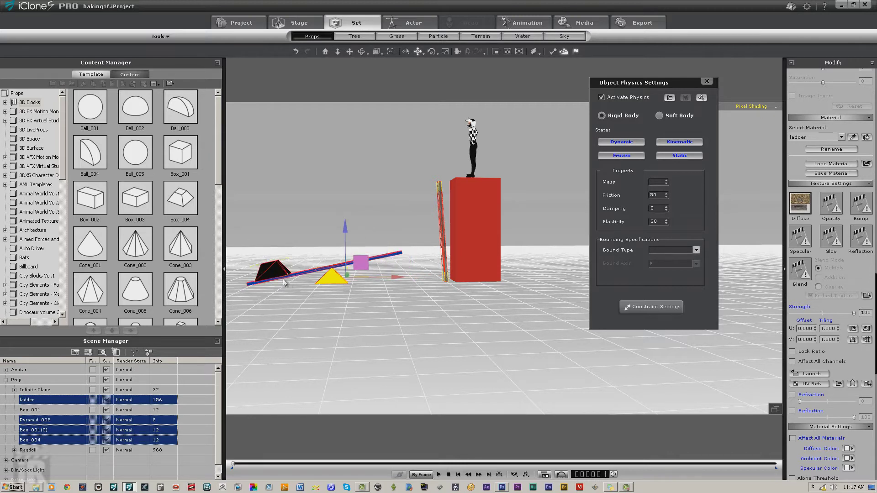
click(601, 98)
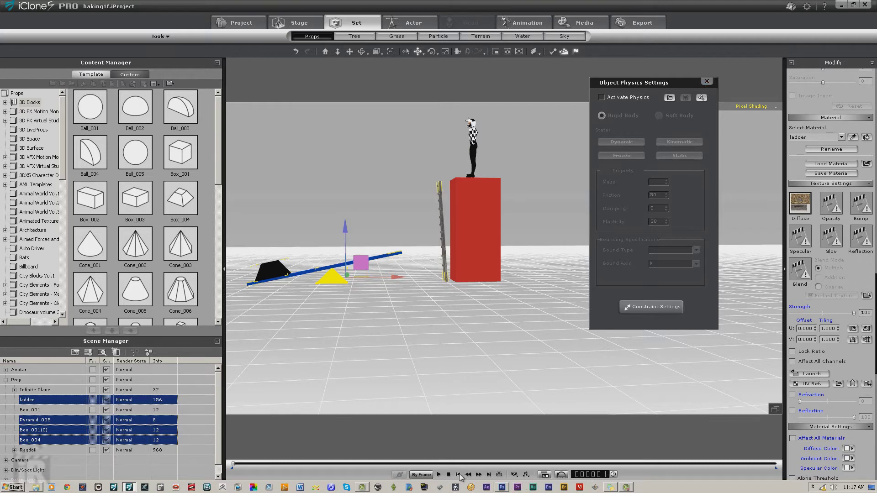
- Play the baked prop animation from frame 1 twice to check the motion with physics off
click(438, 475)
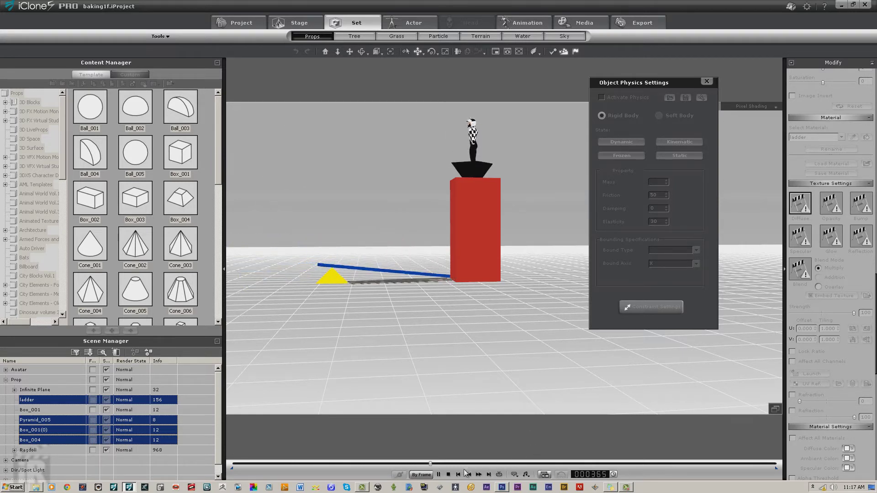
click(448, 474)
click(439, 475)
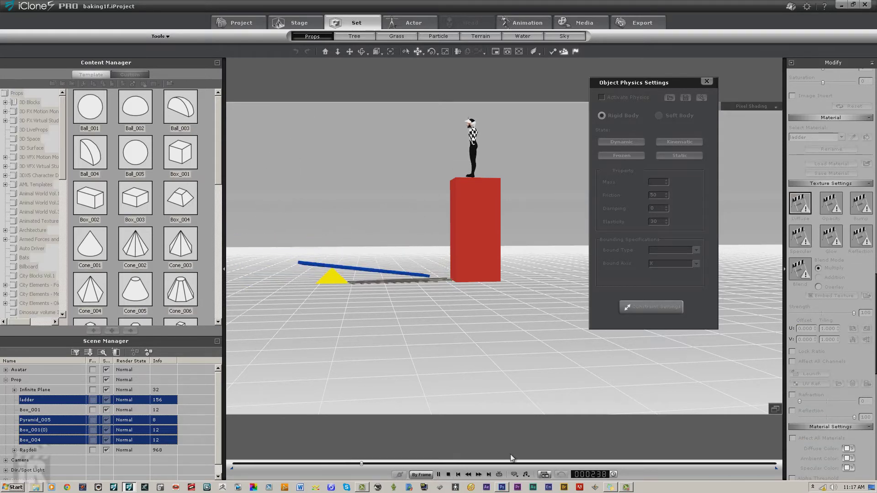
click(449, 475)
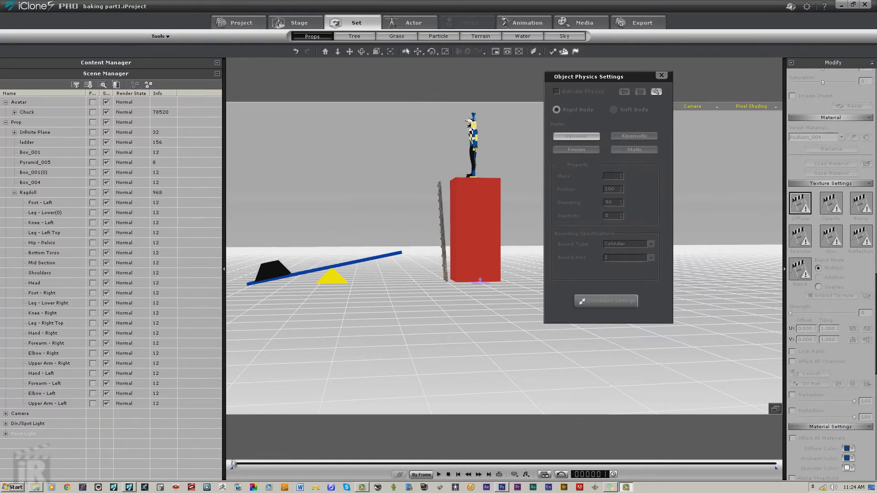
- Move the playhead to frame 271 and set the output range to run from 271 to 1000
drag(233, 466, 380, 492)
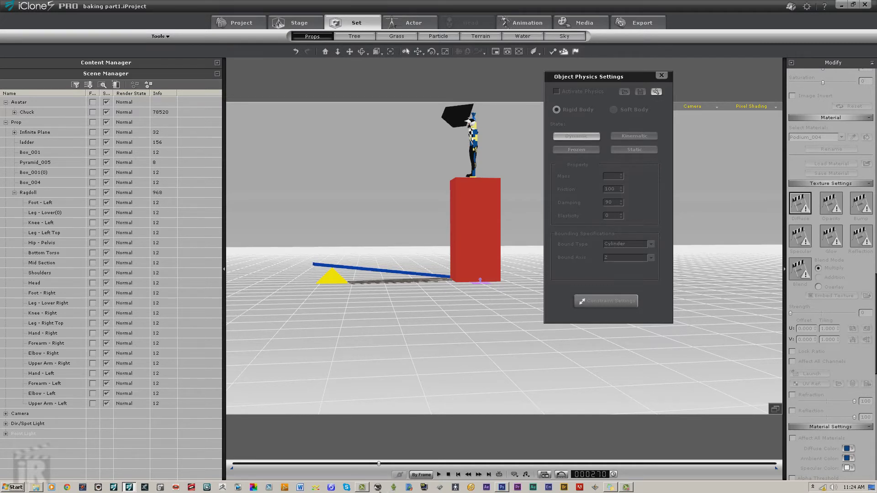
click(481, 476)
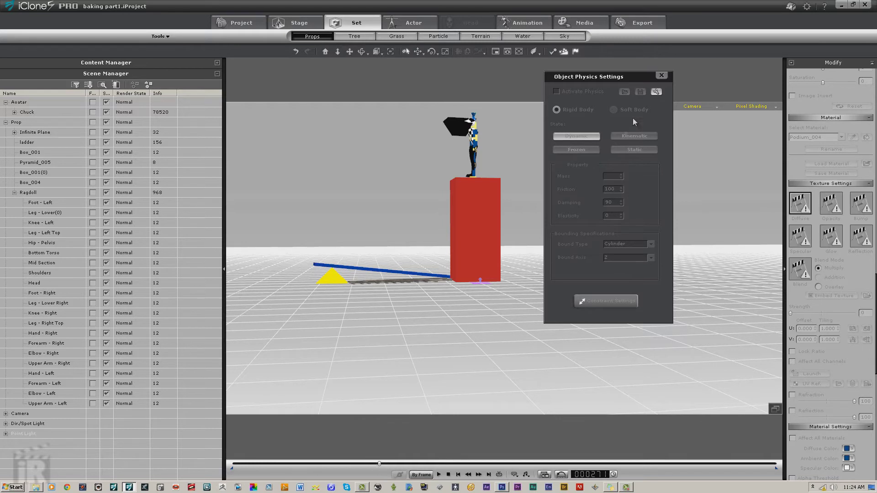
click(642, 21)
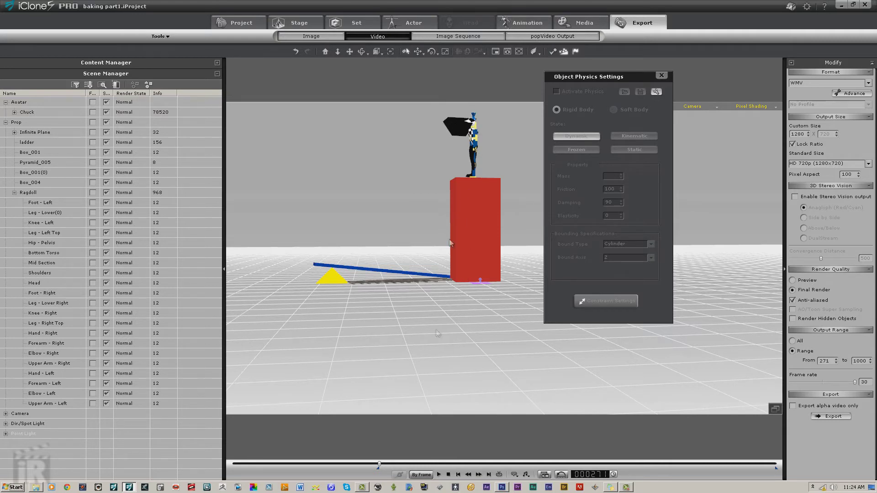
- Run the ragdoll simulation three times from frame 271 to bake the character's fall from the red box
click(439, 476)
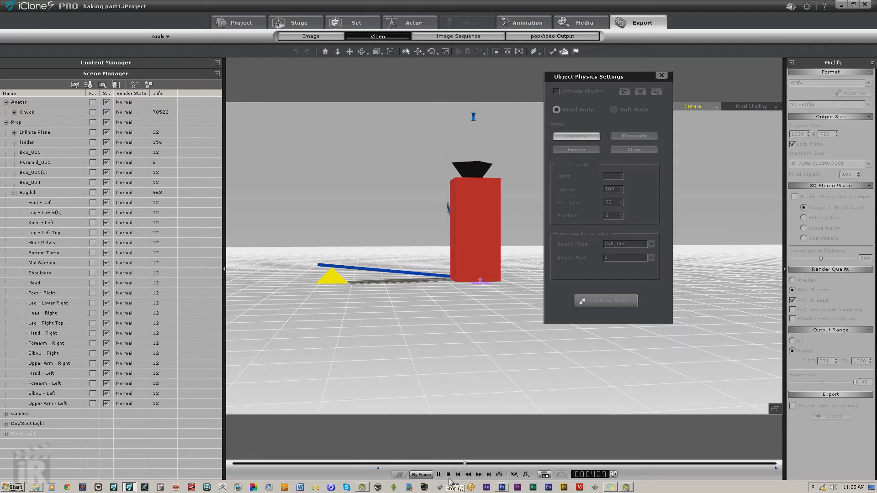
click(449, 476)
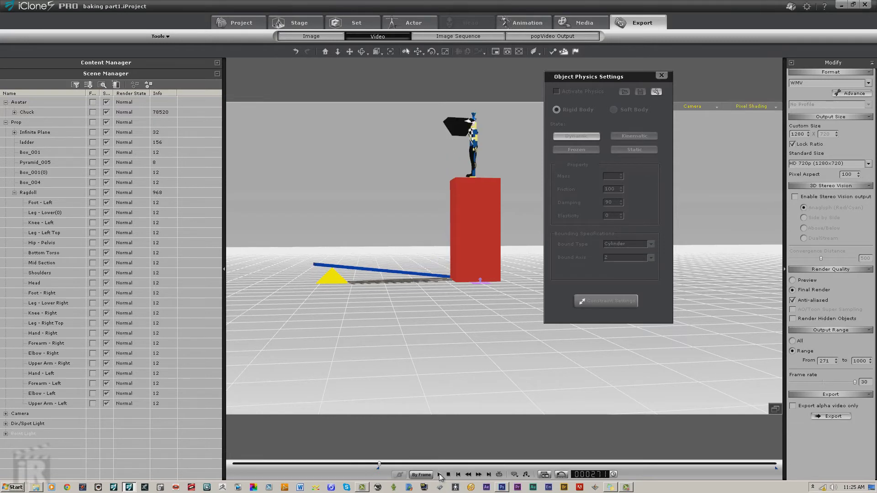
click(438, 476)
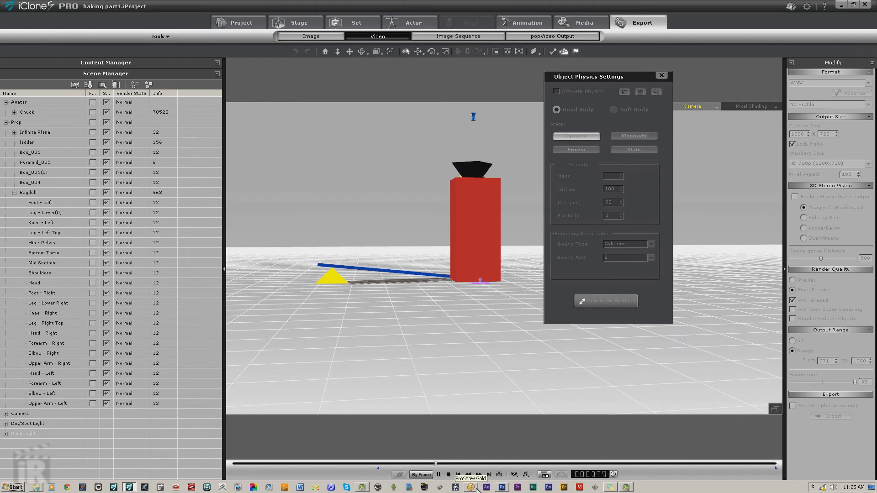
click(450, 475)
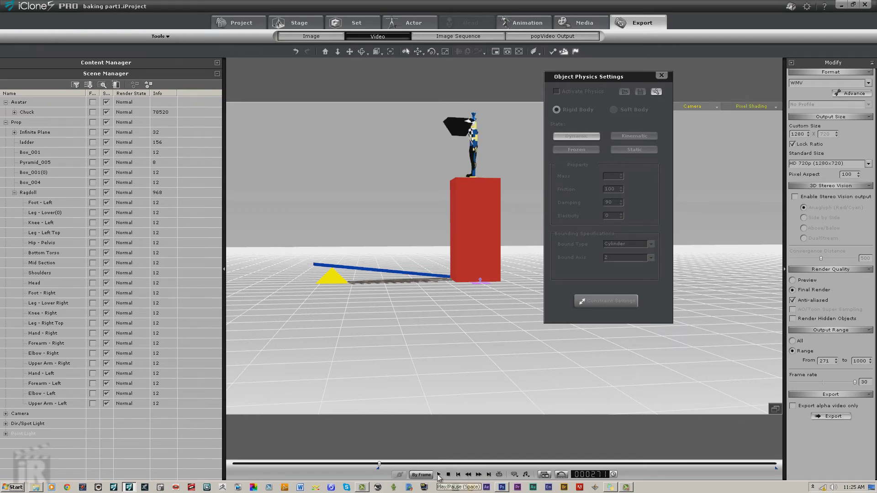
click(439, 476)
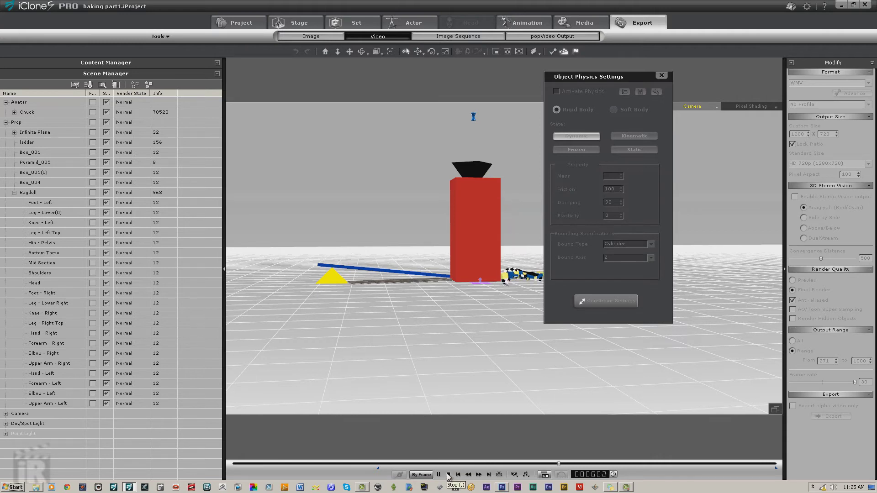
click(449, 475)
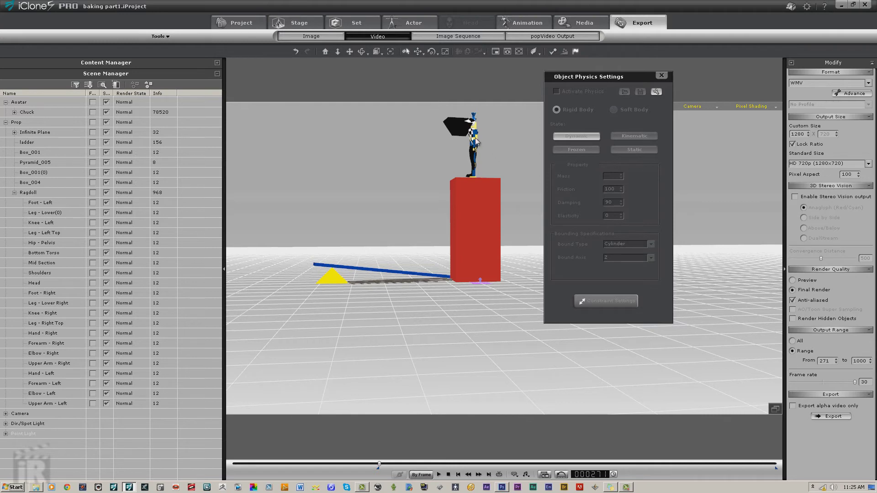
- Deactivate physics for all ragdoll parts from Foot - Left to Upper Arm - Left, and play back the baked fall
click(44, 203)
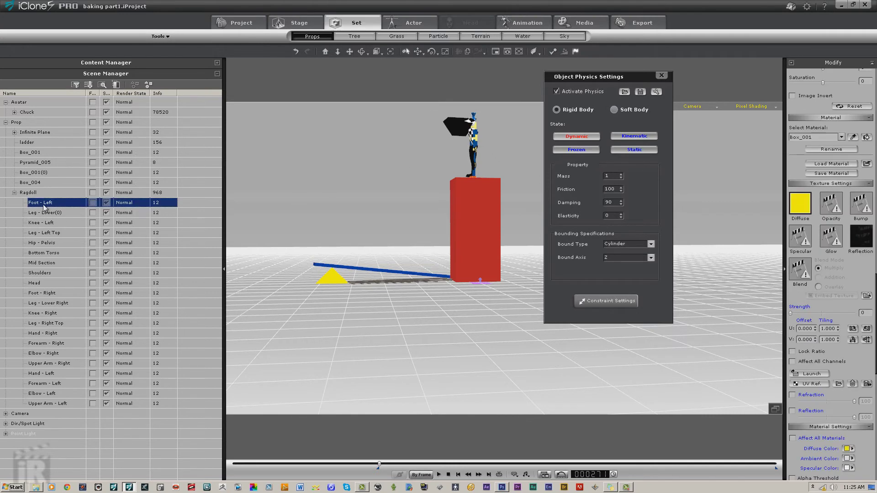
shift+click(47, 405)
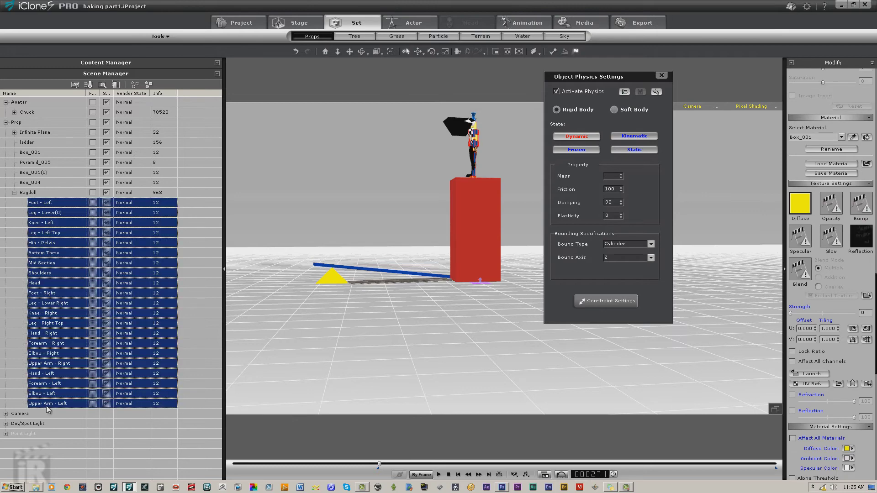
right_click(389, 175)
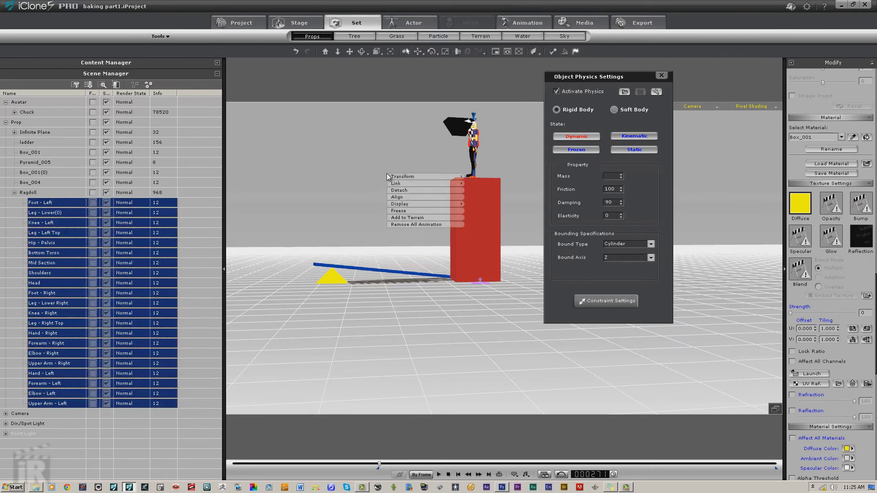
click(557, 92)
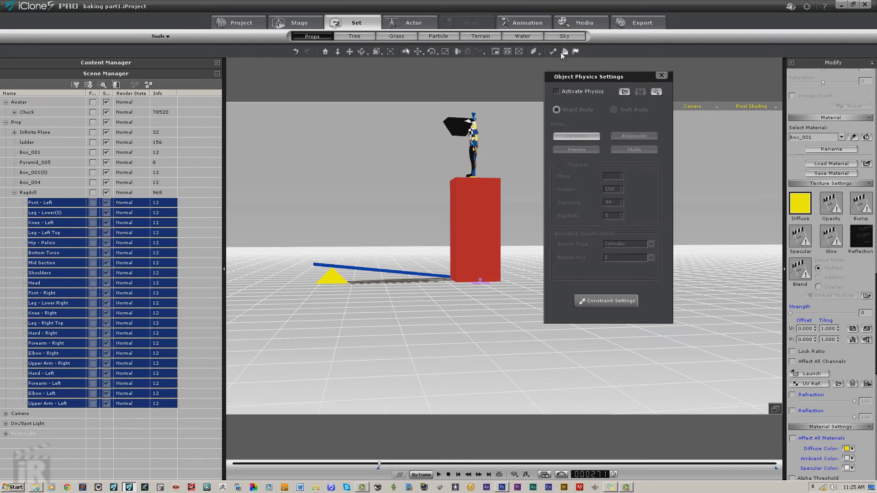
click(439, 475)
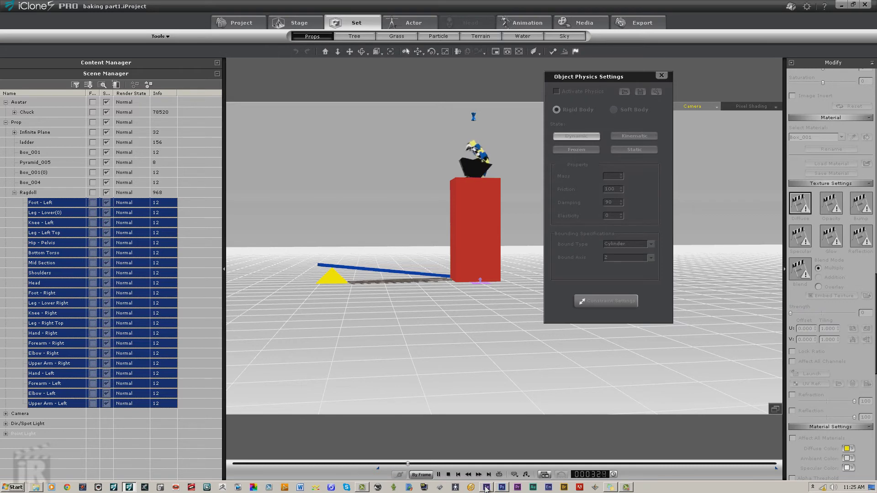
click(448, 475)
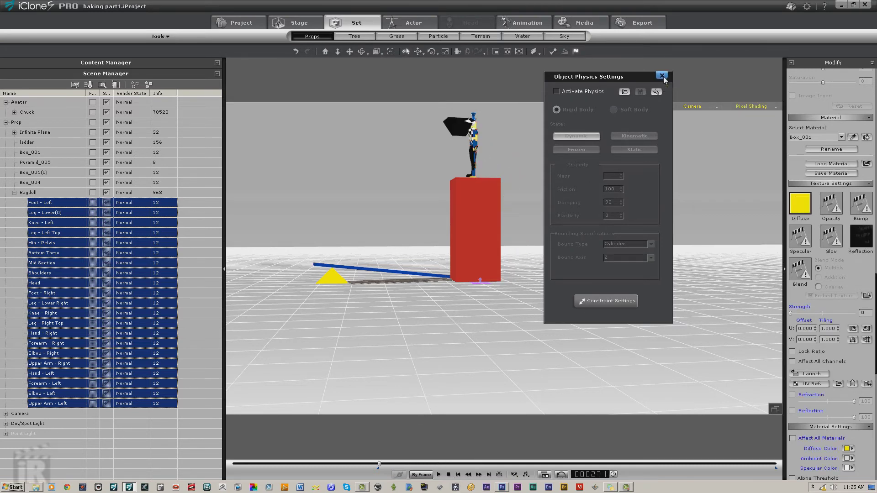
- Close the physics settings, restore the playback range to start at frame 1, and play the full baked animation in Realtime mode
click(662, 75)
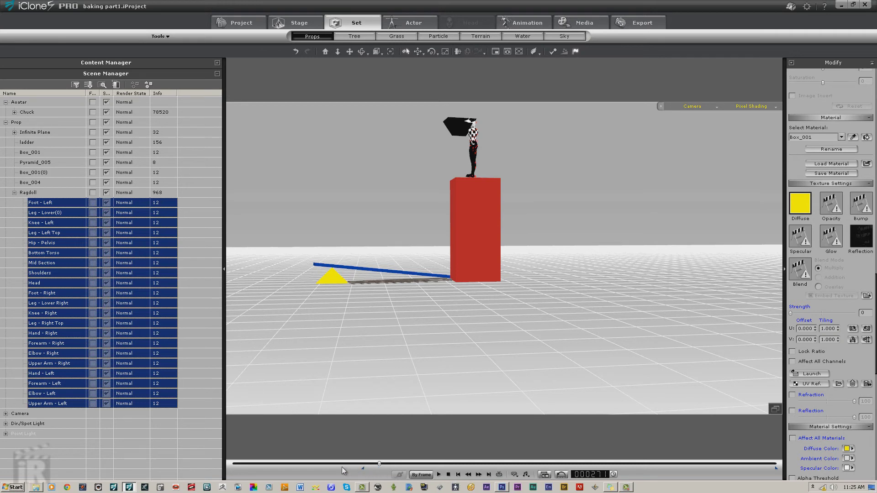
click(234, 464)
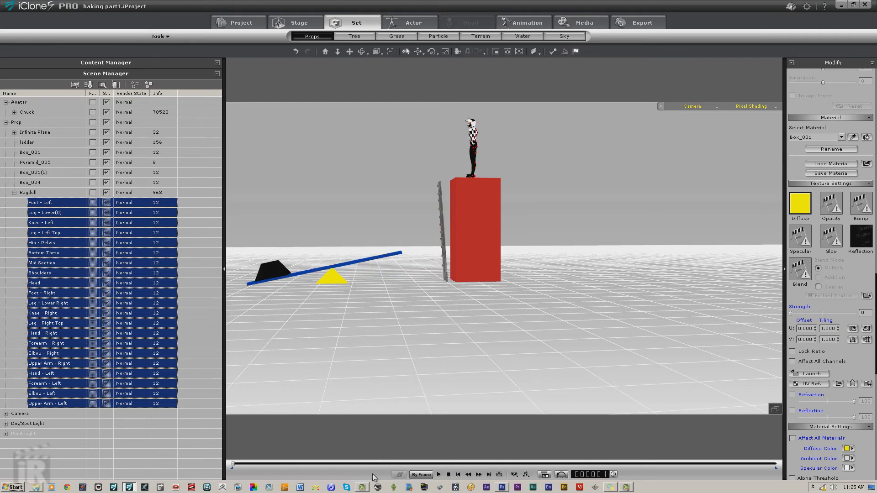
click(421, 475)
click(439, 476)
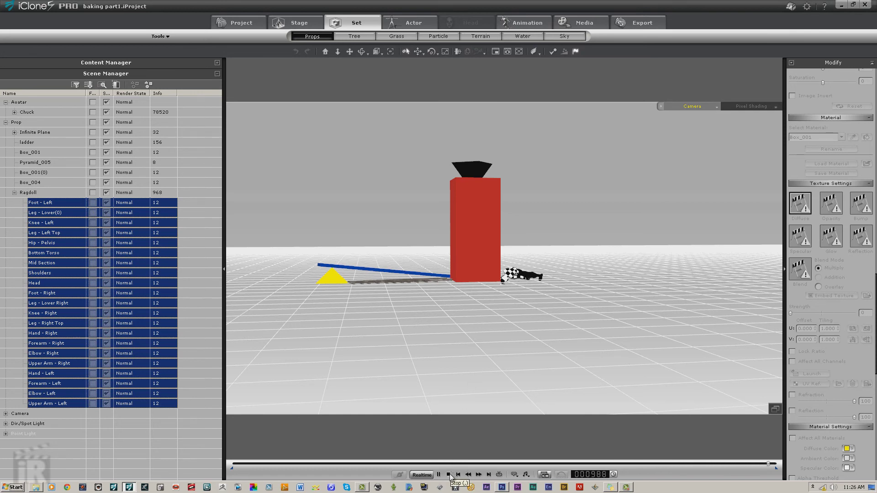
click(449, 475)
click(439, 475)
click(448, 476)
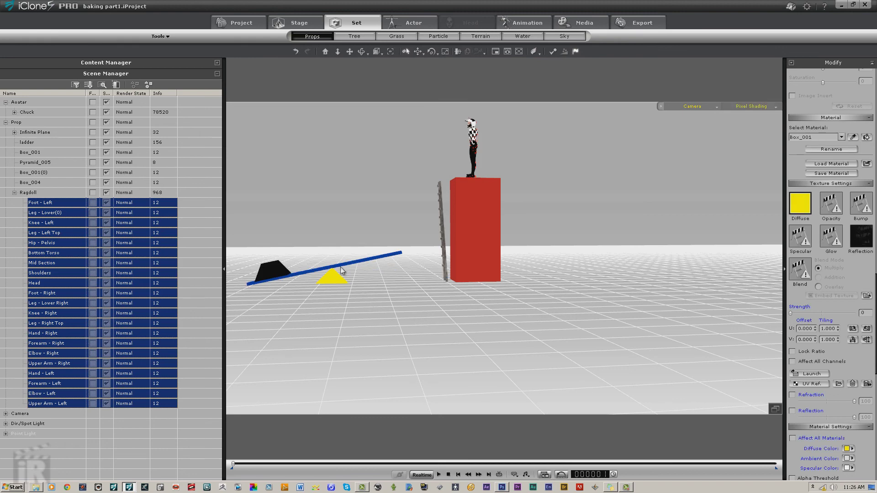
- Open the timeline for the black block Box_004 and show its Animation track
click(287, 270)
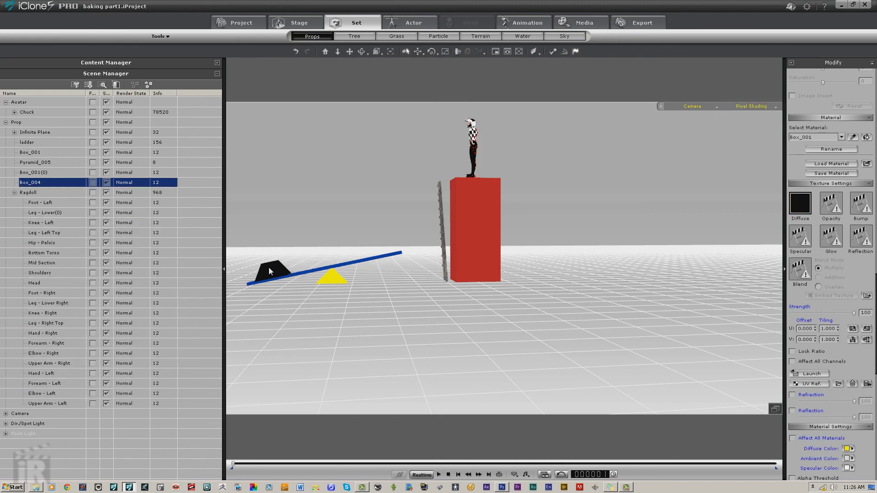
click(544, 475)
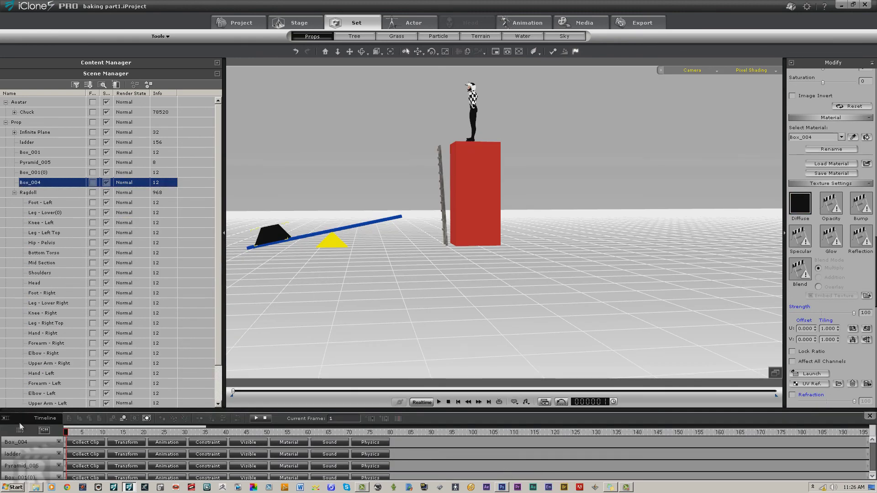
click(47, 433)
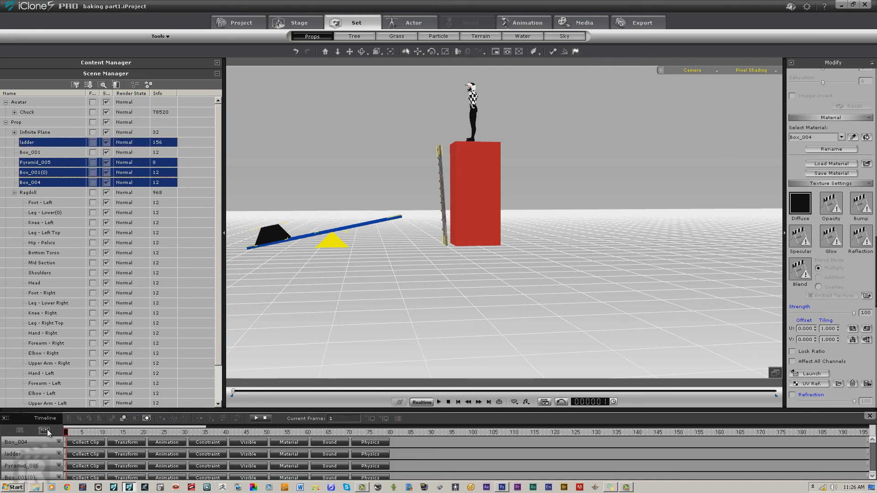
click(167, 443)
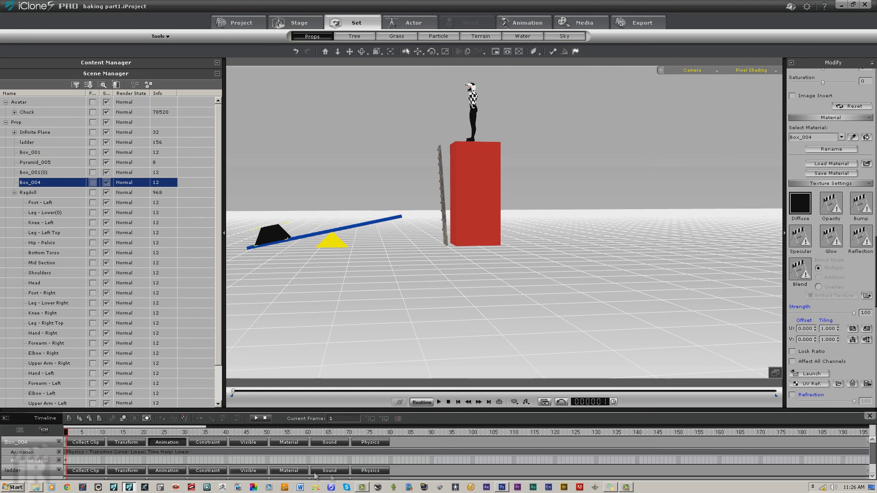